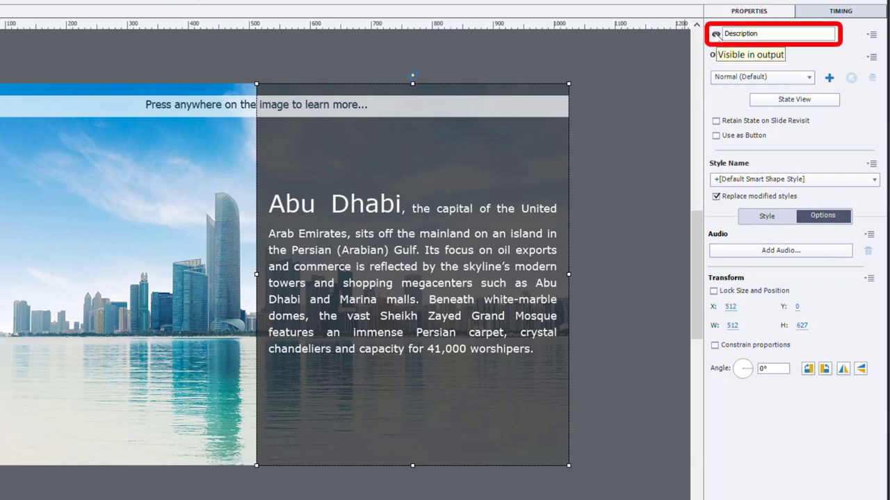
- Hide the Description panel in the output and turn Image_of_City into a button
{"action": "left_click", "coordinate": [715, 34]}
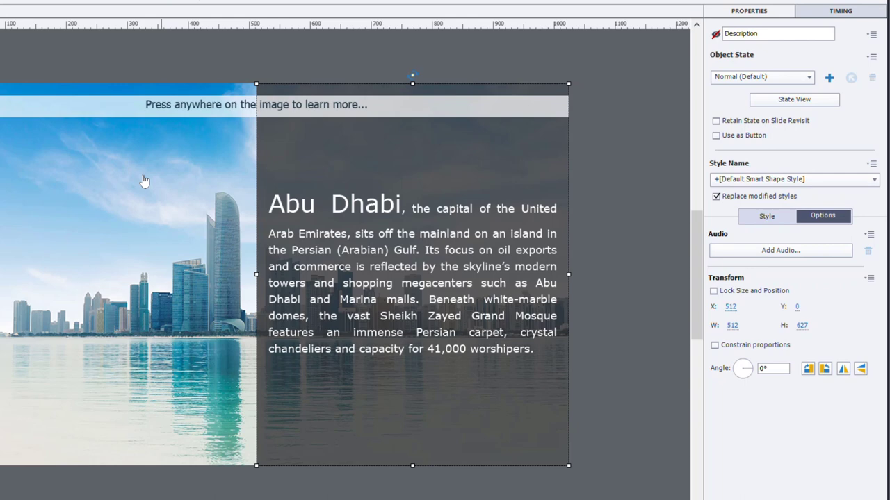
{"action": "left_click", "coordinate": [138, 219]}
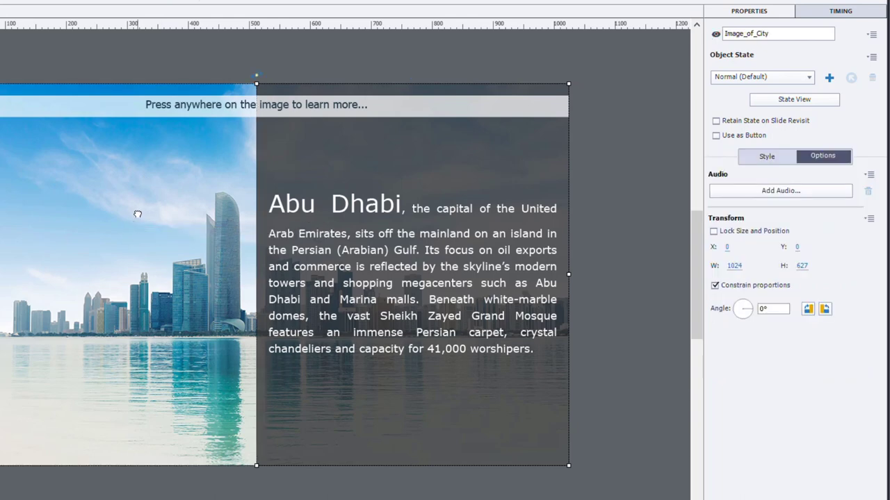
{"action": "left_click", "coordinate": [716, 136]}
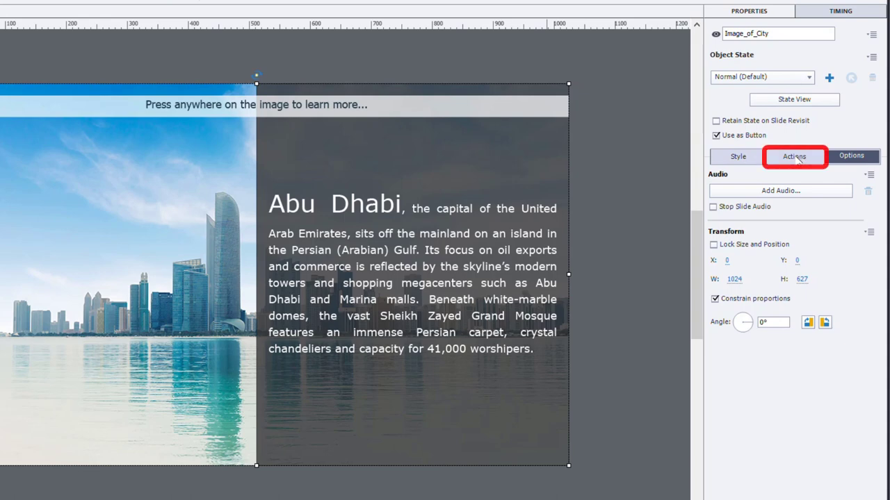
- Set the city image's On Success action to Show the Description panel
{"action": "left_click", "coordinate": [797, 158]}
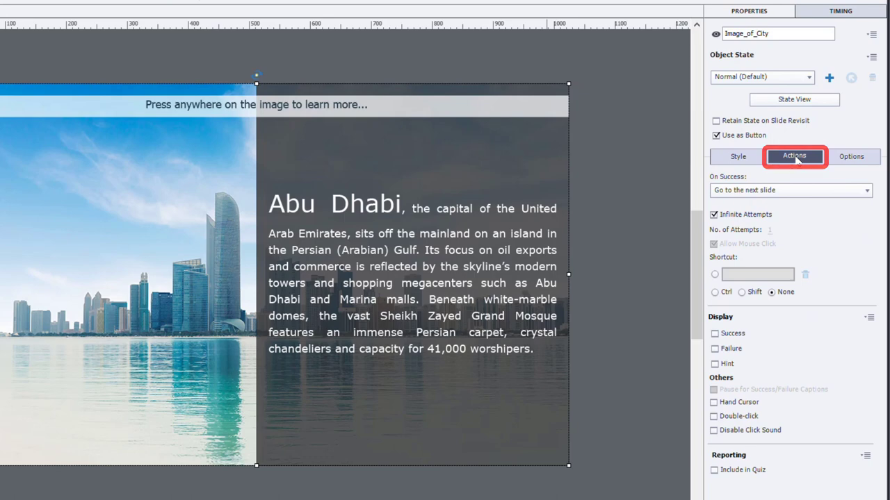
{"action": "left_click", "coordinate": [785, 192]}
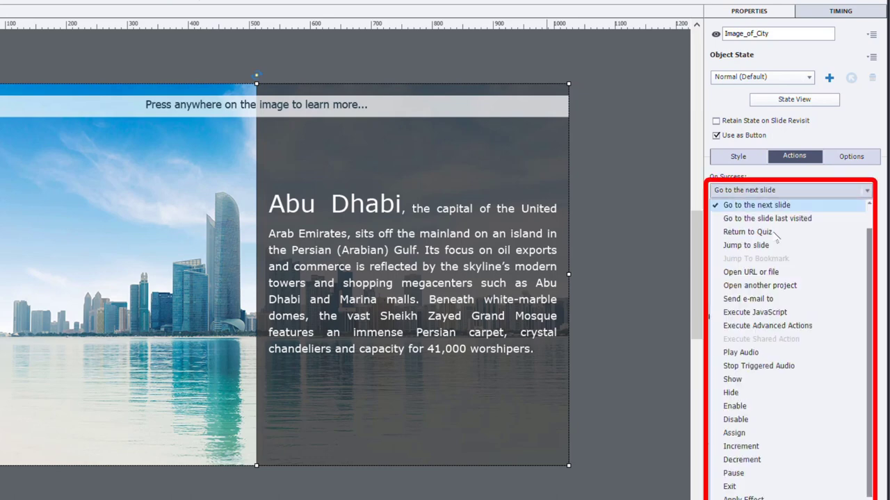
{"action": "left_click", "coordinate": [758, 385]}
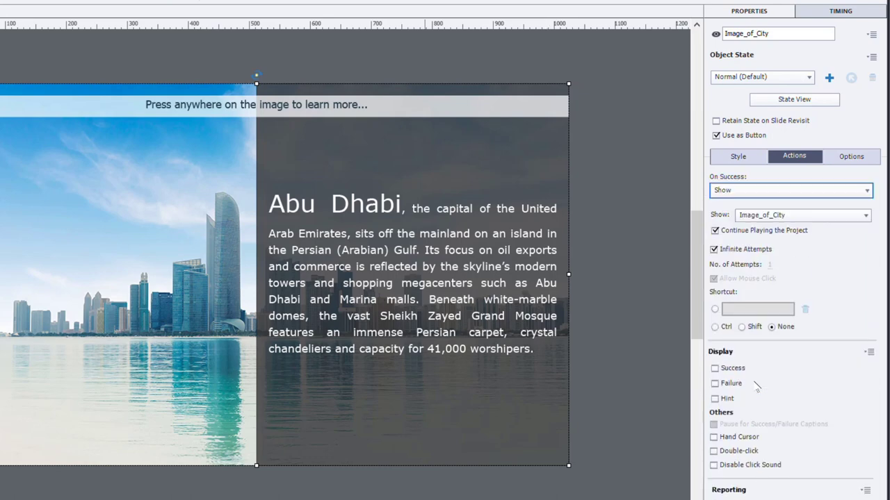
{"action": "left_click", "coordinate": [792, 216]}
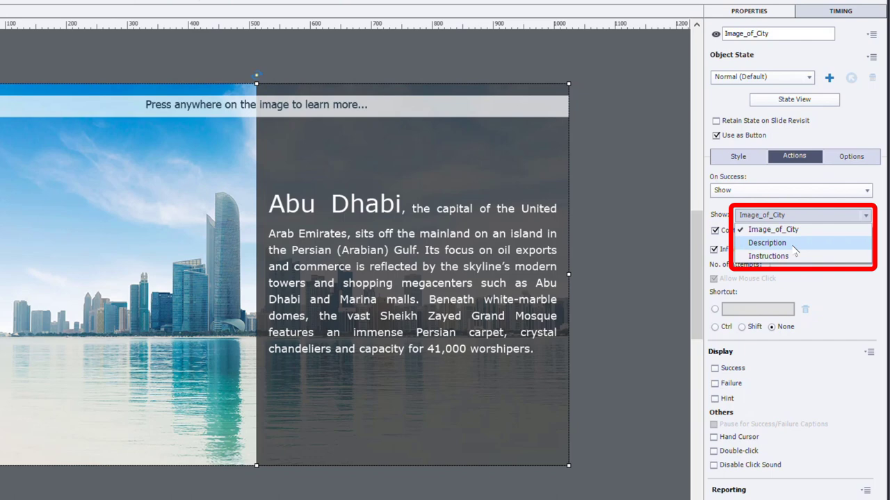
{"action": "left_click", "coordinate": [796, 244]}
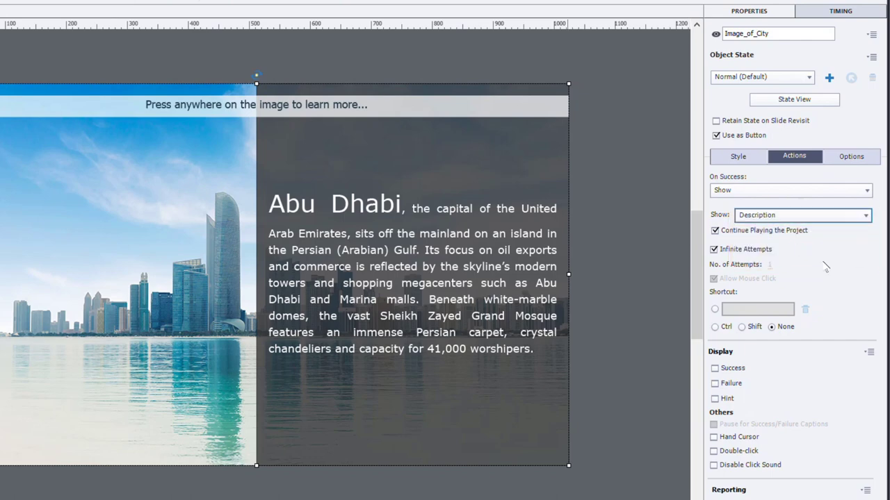
- Uncheck Continue Playing the Project, enable Hand Cursor, and disable the click sound
{"action": "left_click", "coordinate": [729, 232]}
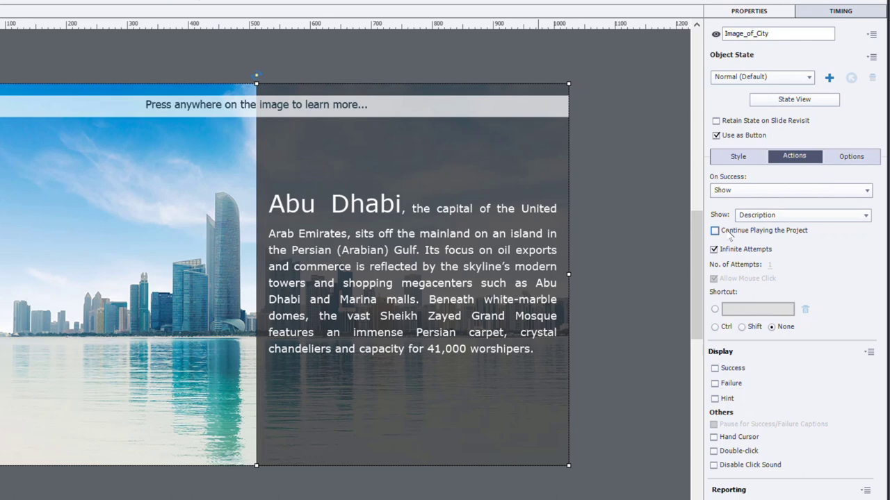
{"action": "left_click", "coordinate": [741, 437]}
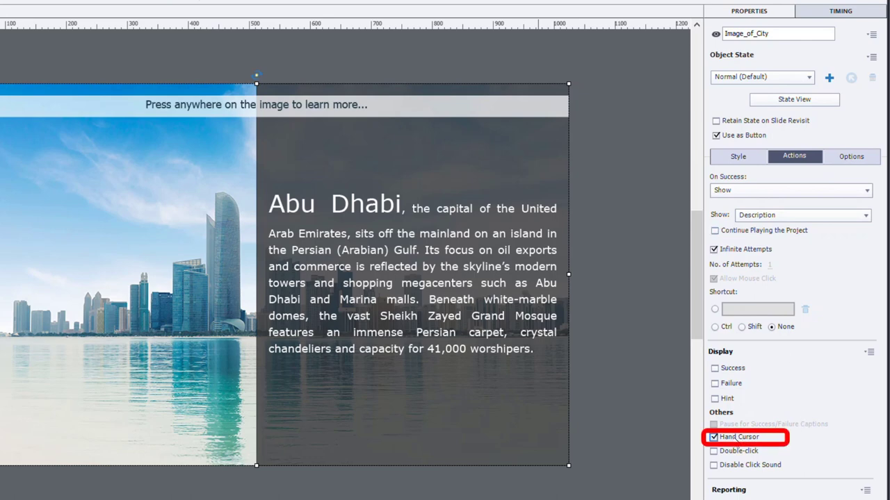
{"action": "left_click", "coordinate": [739, 467]}
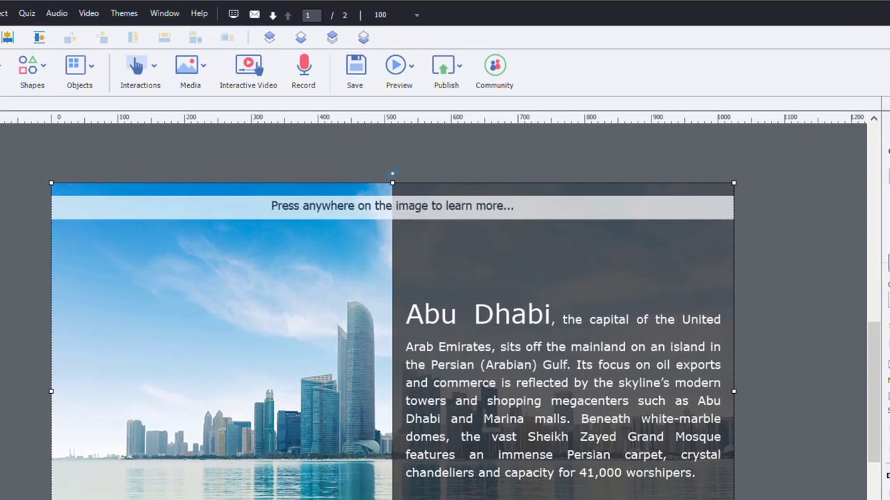
{"action": "left_click", "coordinate": [405, 76]}
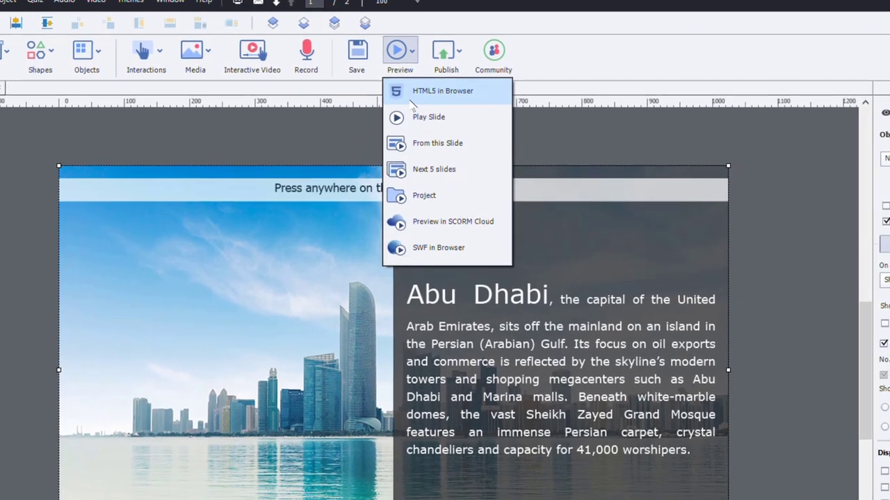
{"action": "left_click", "coordinate": [411, 97]}
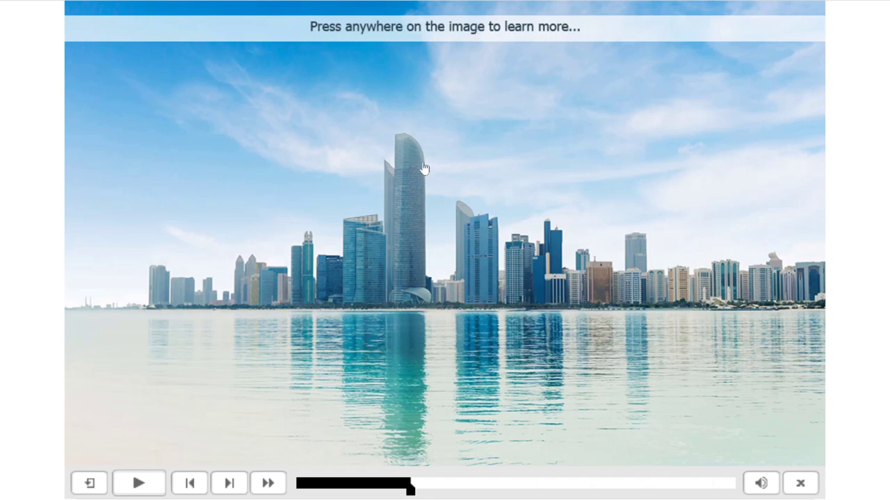
{"action": "left_click", "coordinate": [315, 172]}
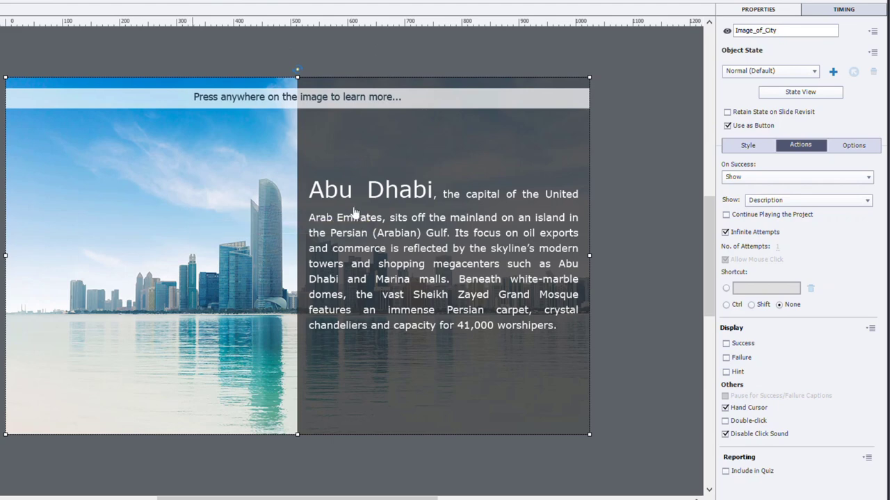
- Switch the city image's On Success action to Execute Advanced Actions
{"action": "left_click", "coordinate": [784, 178]}
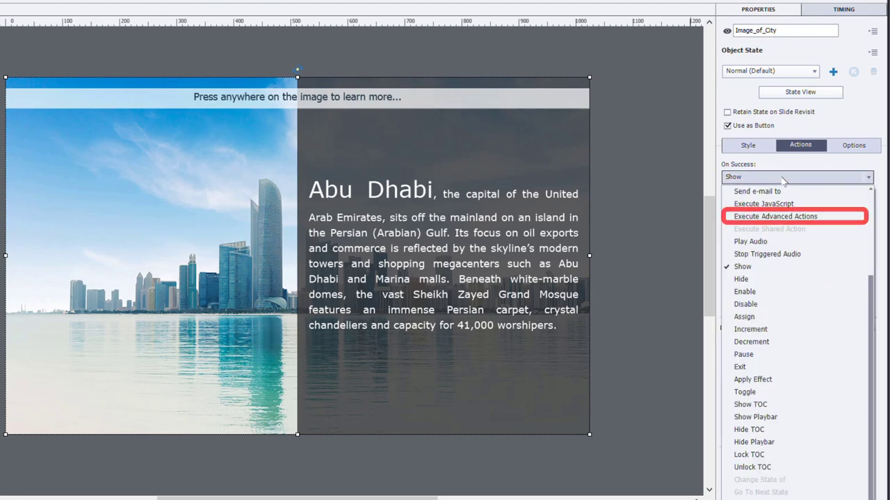
{"action": "left_click", "coordinate": [807, 218]}
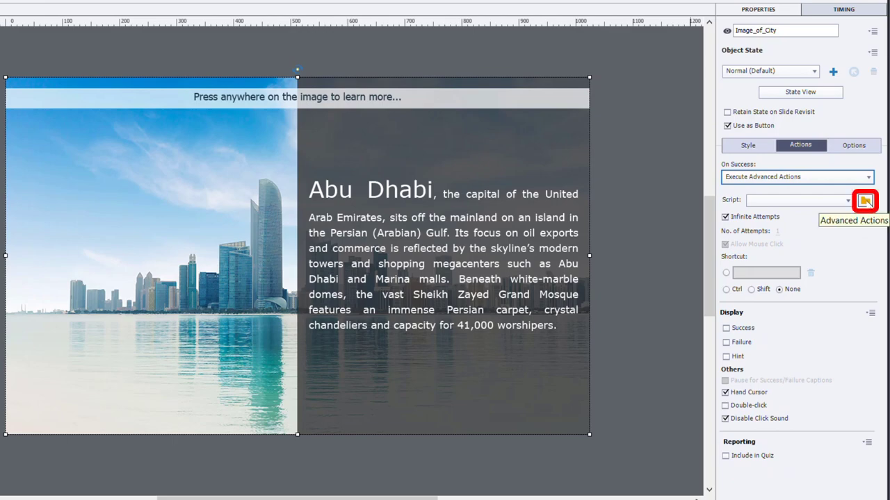
- Create an advanced action named ShowDescription whose first row shows Description
{"action": "left_click", "coordinate": [864, 201]}
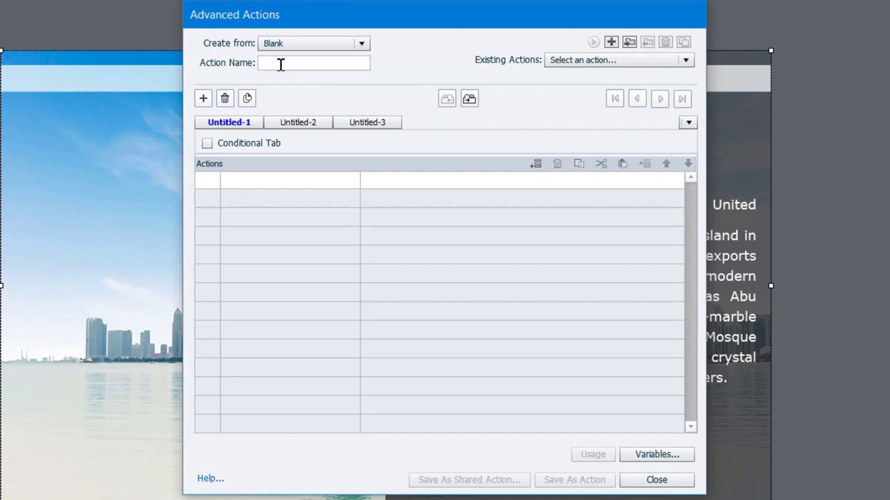
{"action": "left_click", "coordinate": [280, 63]}
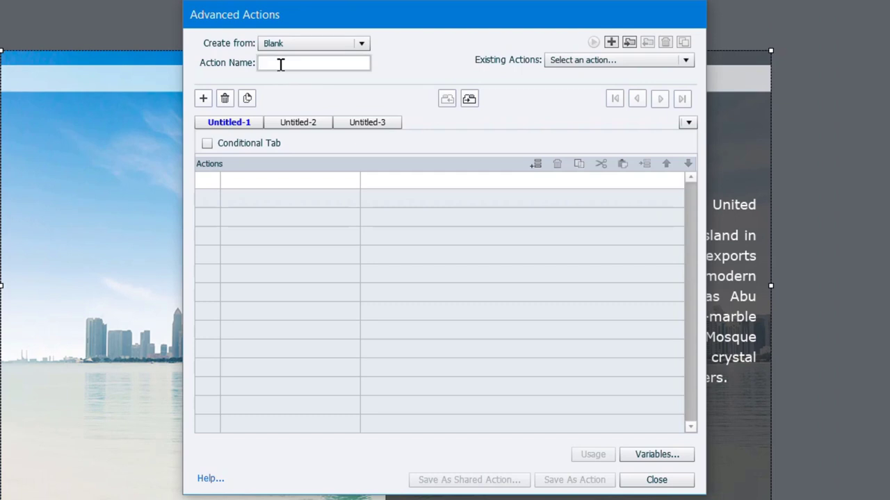
{"action": "type", "text": "ShowDescription"}
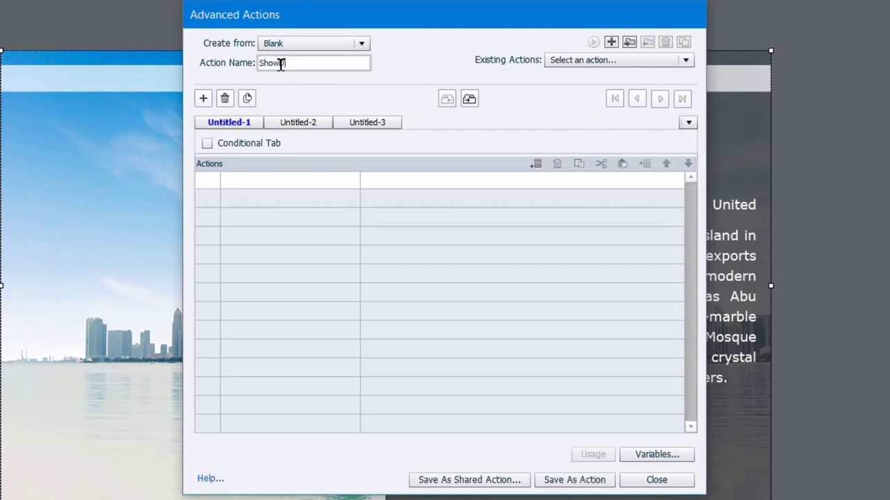
{"action": "left_click", "coordinate": [273, 182]}
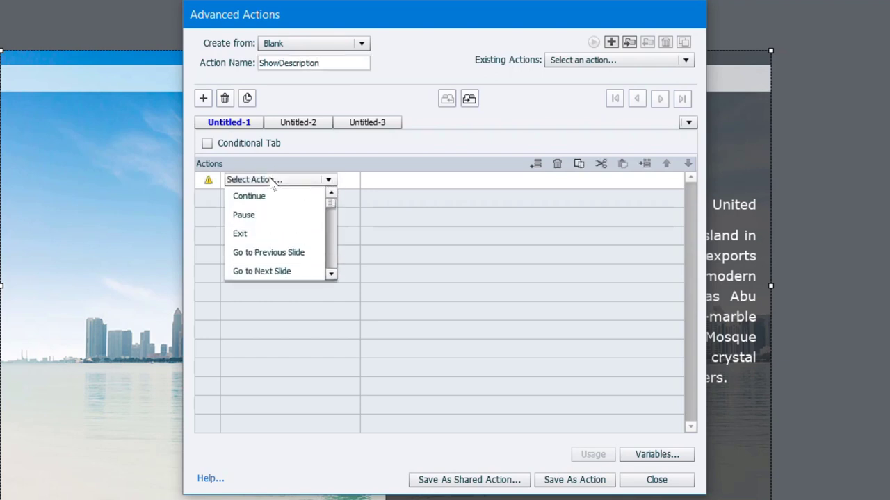
{"action": "type", "text": "sh"}
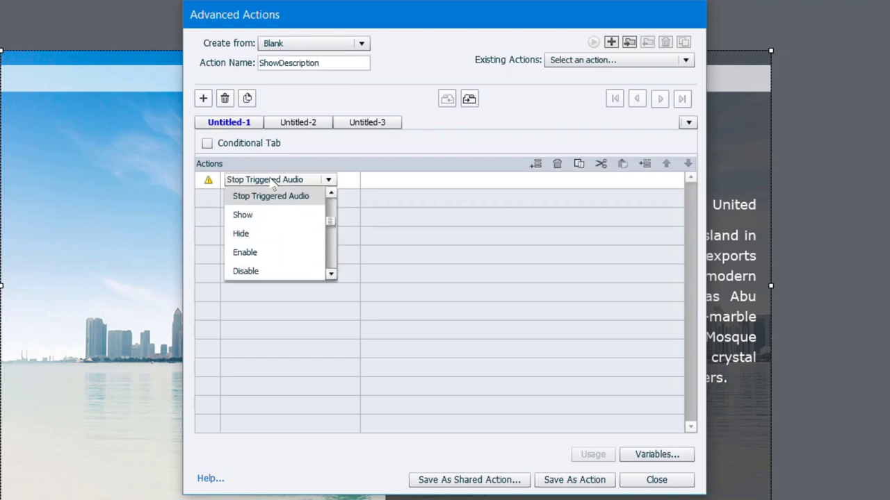
{"action": "left_click", "coordinate": [257, 219]}
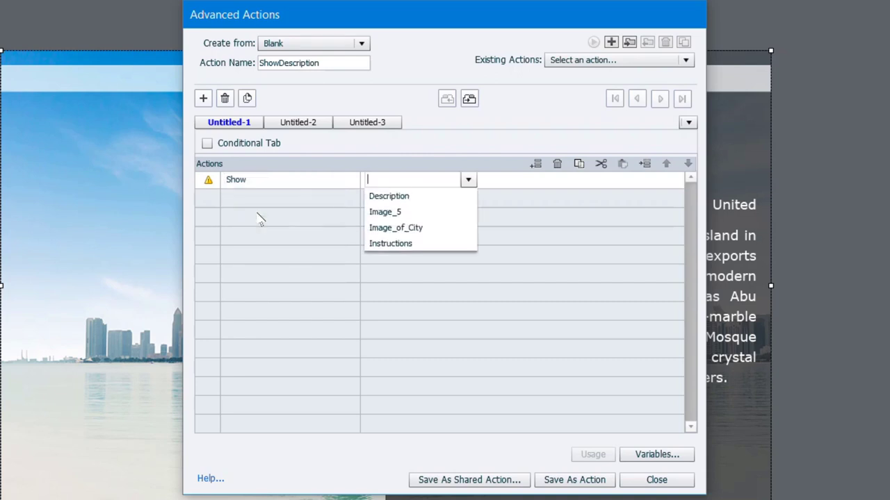
{"action": "left_click", "coordinate": [386, 197]}
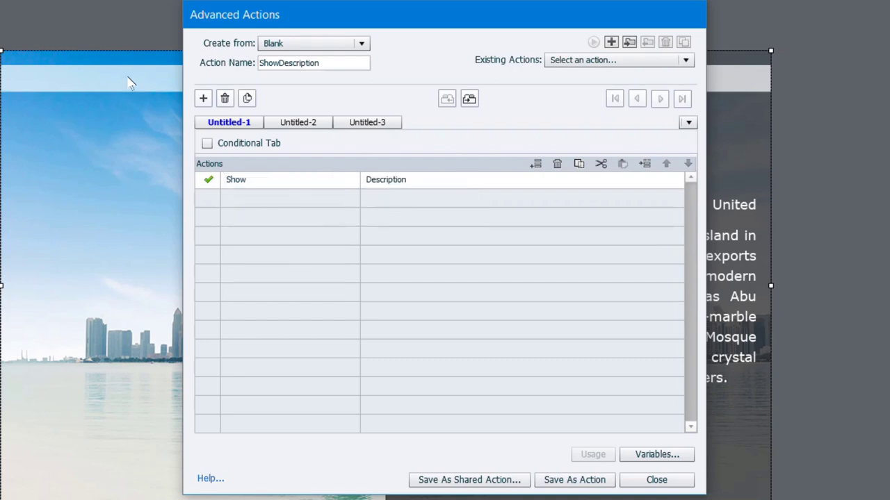
- Add a second row that hides Instructions
{"action": "left_click", "coordinate": [243, 202]}
{"action": "left_click", "coordinate": [243, 202]}
{"action": "type", "text": "h"}
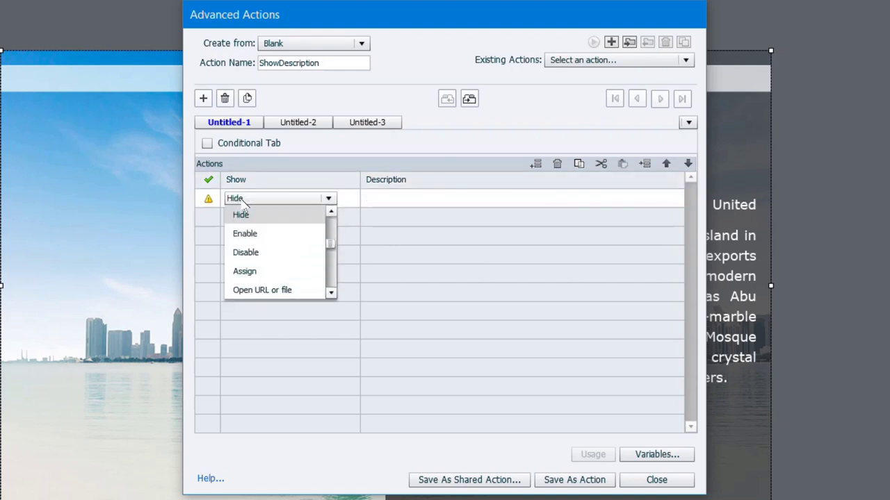
{"action": "left_click", "coordinate": [247, 214]}
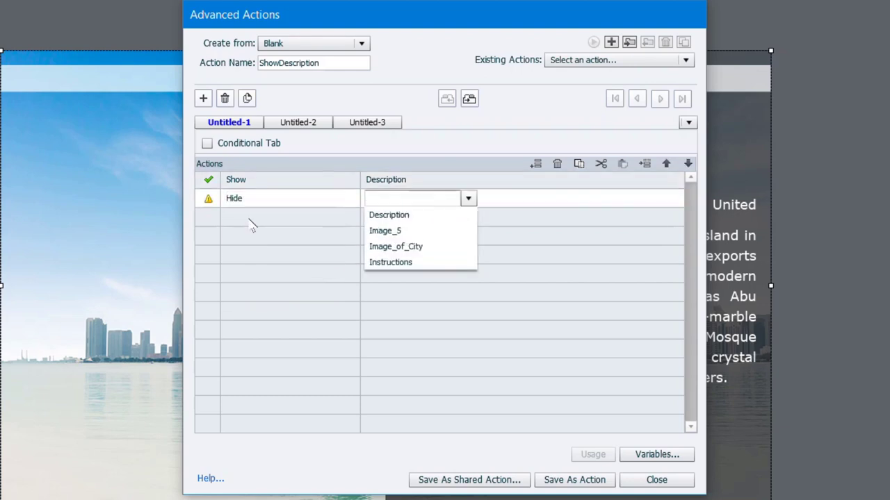
{"action": "left_click", "coordinate": [382, 262]}
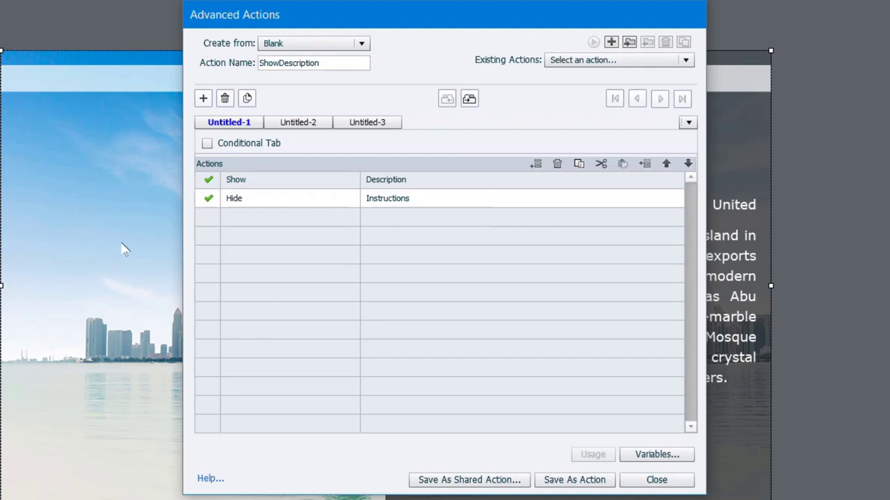
- Save ShowDescription as an action and close the Advanced Actions editor
{"action": "left_click", "coordinate": [574, 480]}
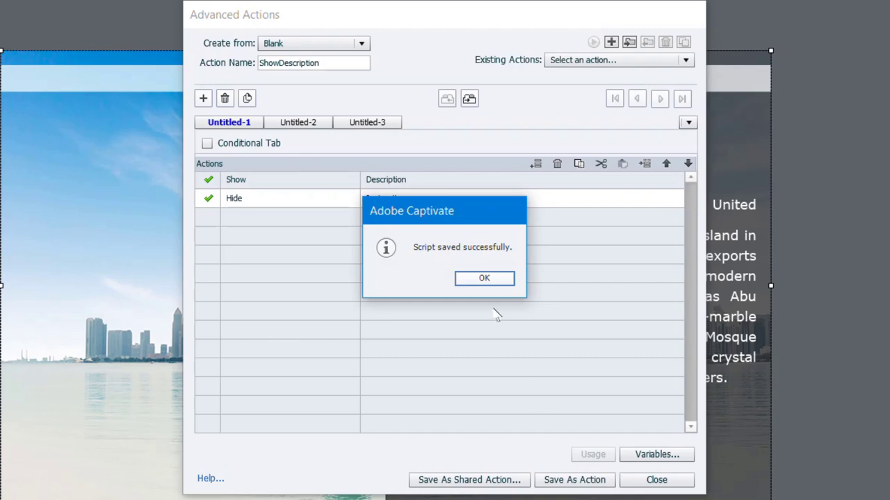
{"action": "left_click", "coordinate": [483, 282]}
{"action": "left_click", "coordinate": [668, 486]}
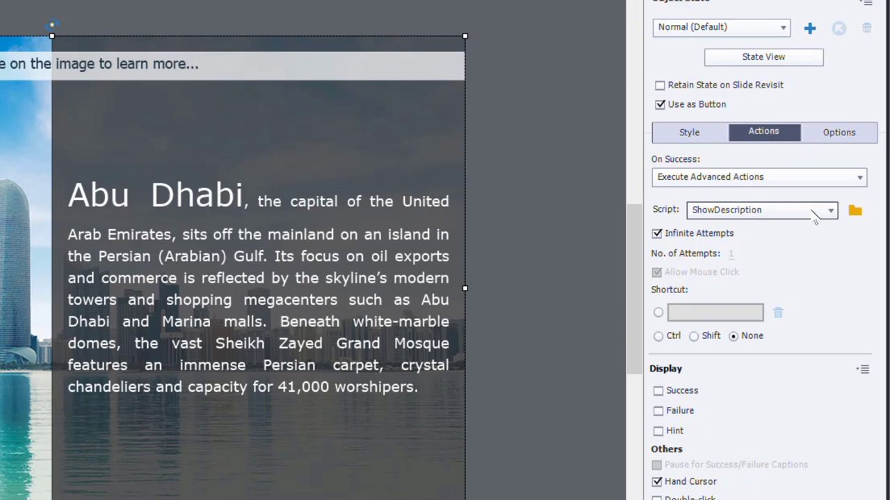
{"action": "left_click", "coordinate": [815, 216]}
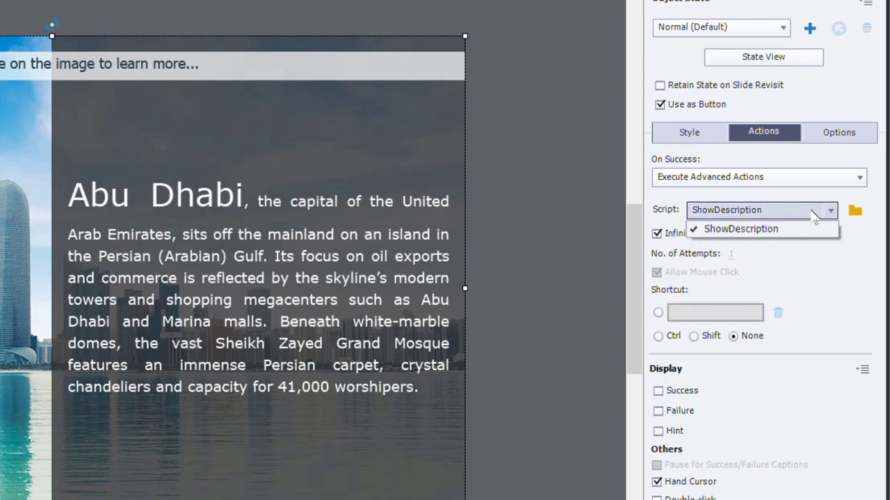
{"action": "left_click", "coordinate": [815, 215]}
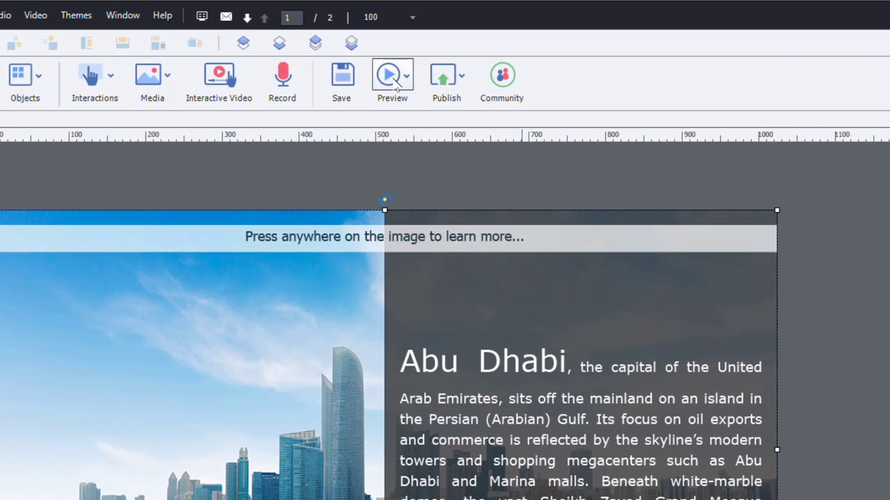
{"action": "left_click", "coordinate": [364, 61]}
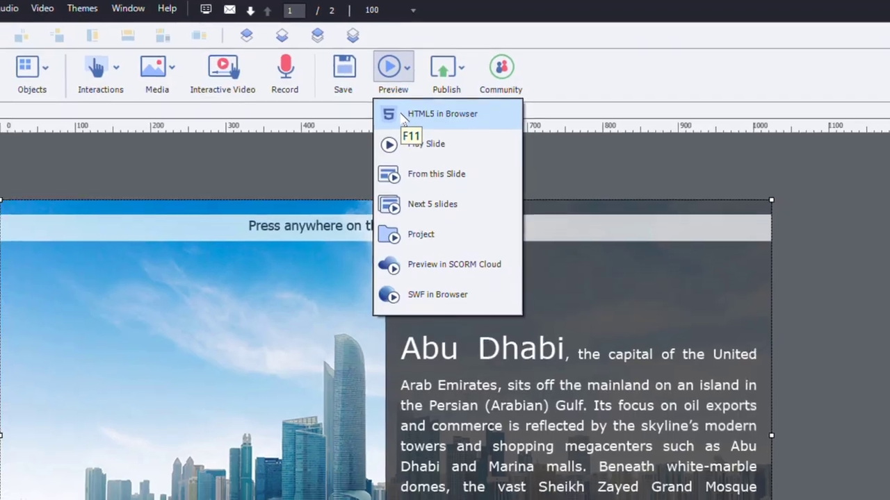
- Preview the slide as HTML5 in a browser and click the city image to test it
{"action": "left_click", "coordinate": [403, 125]}
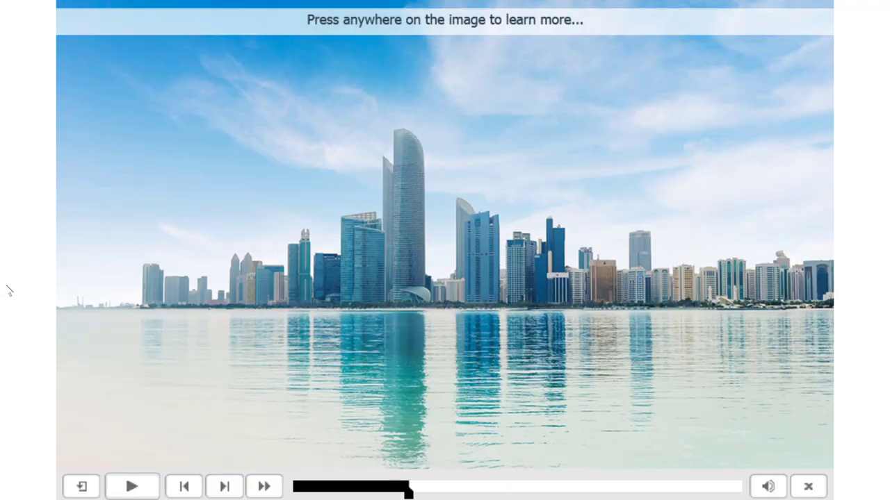
{"action": "mouse_move", "coordinate": [452, 217]}
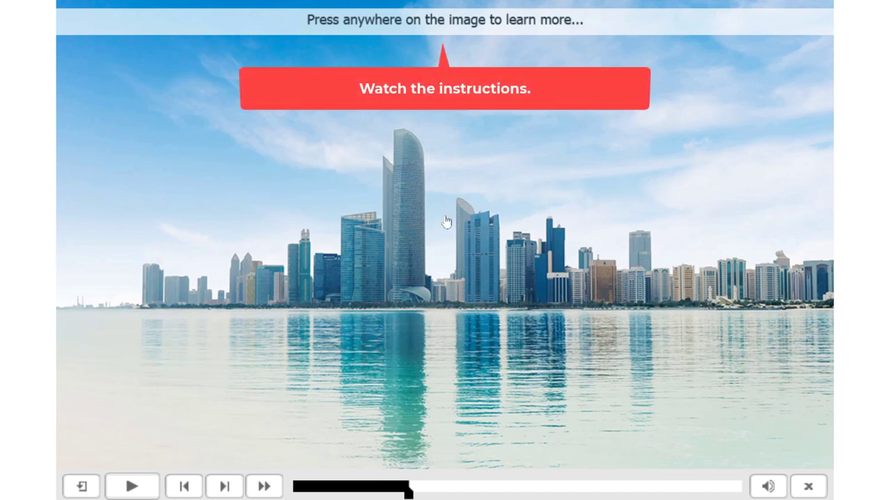
{"action": "left_click", "coordinate": [446, 221]}
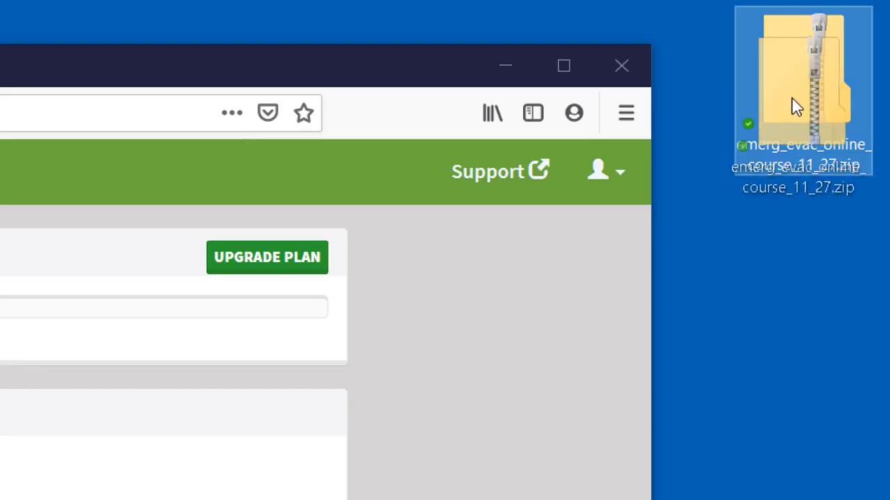
- Upload the zipped course and write the review request message for reviewers
{"action": "left_click_drag", "start_coordinate": [791, 107], "coordinate": [425, 362]}
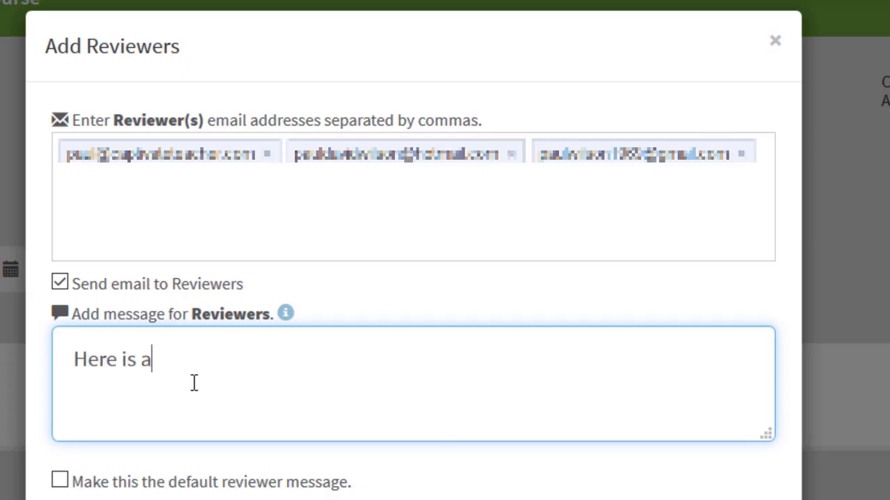
{"action": "key", "text": "BackSpace"}
{"action": "type", "text": "my release candidate for the eLearning "}
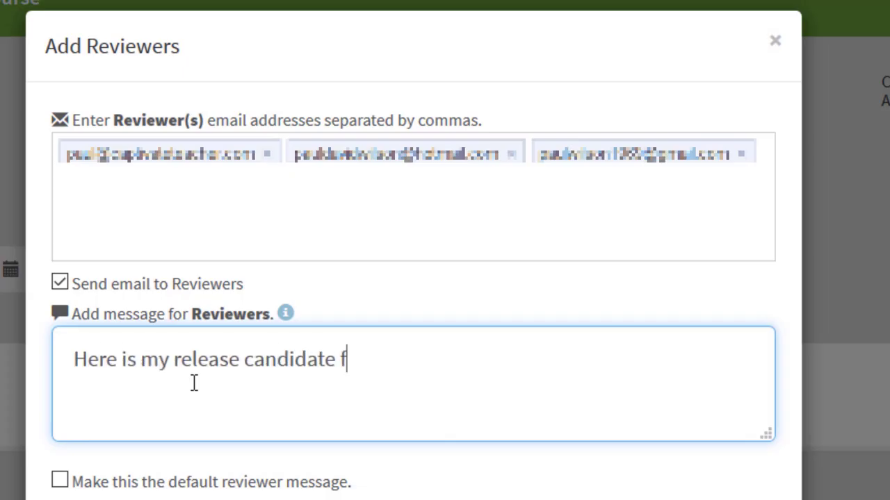
{"action": "type", "text": "course, please review and provide your feedback."}
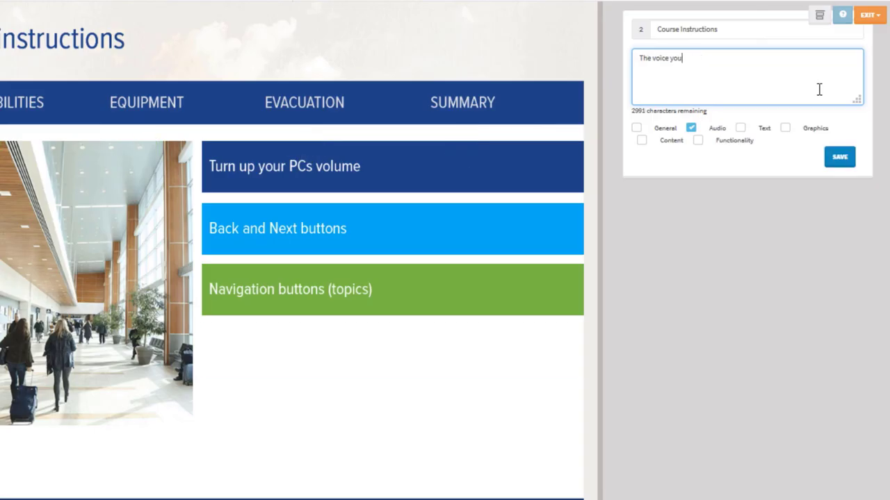
- Log comments that the text-to-speech voice is hard to understand and the font too narrow
{"action": "type", "text": "selected for the text to speech is difficult to understand."}
{"action": "left_click", "coordinate": [837, 164]}
{"action": "left_click", "coordinate": [732, 134]}
{"action": "left_click", "coordinate": [657, 72]}
{"action": "type", "text": "Font use"}
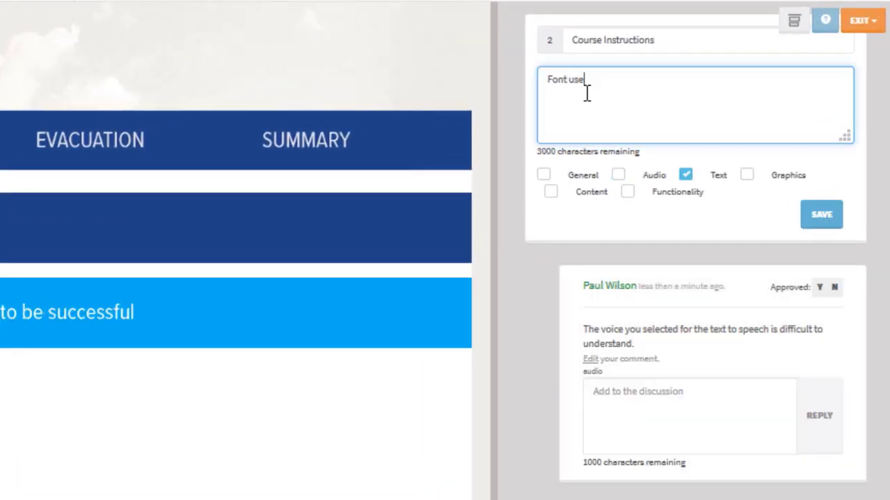
{"action": "type", "text": "d is too narrow and would prefer something easier to read."}
{"action": "left_click", "coordinate": [821, 214]}
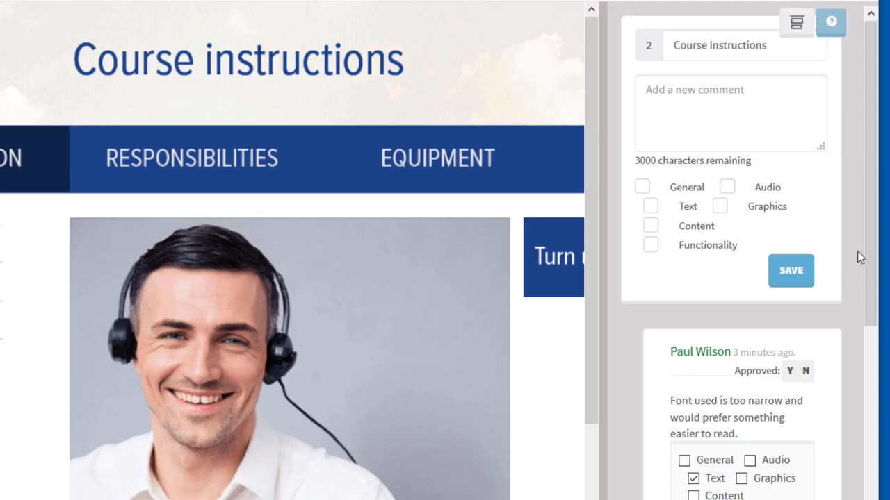
{"action": "scroll", "coordinate": [859, 257], "scroll_direction": "down", "scroll_amount": 5}
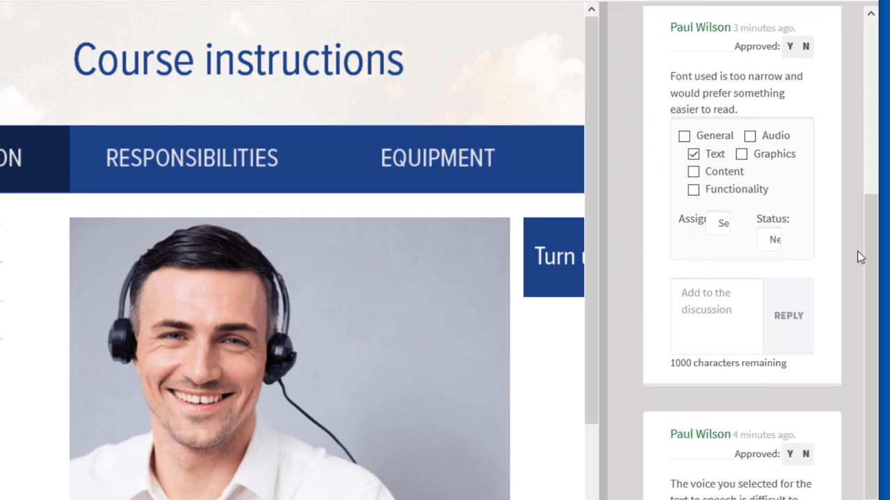